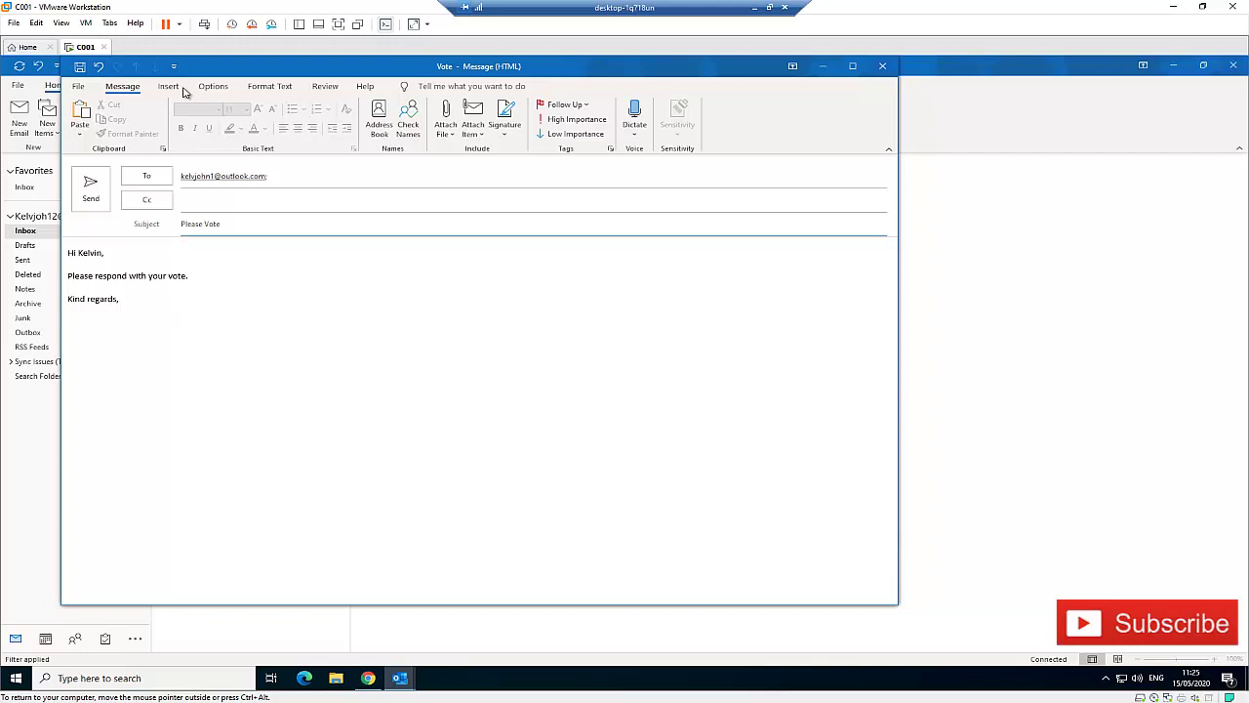
- Show the Options tab's voting button choices, such as Approve;Reject and Yes;No
click(215, 88)
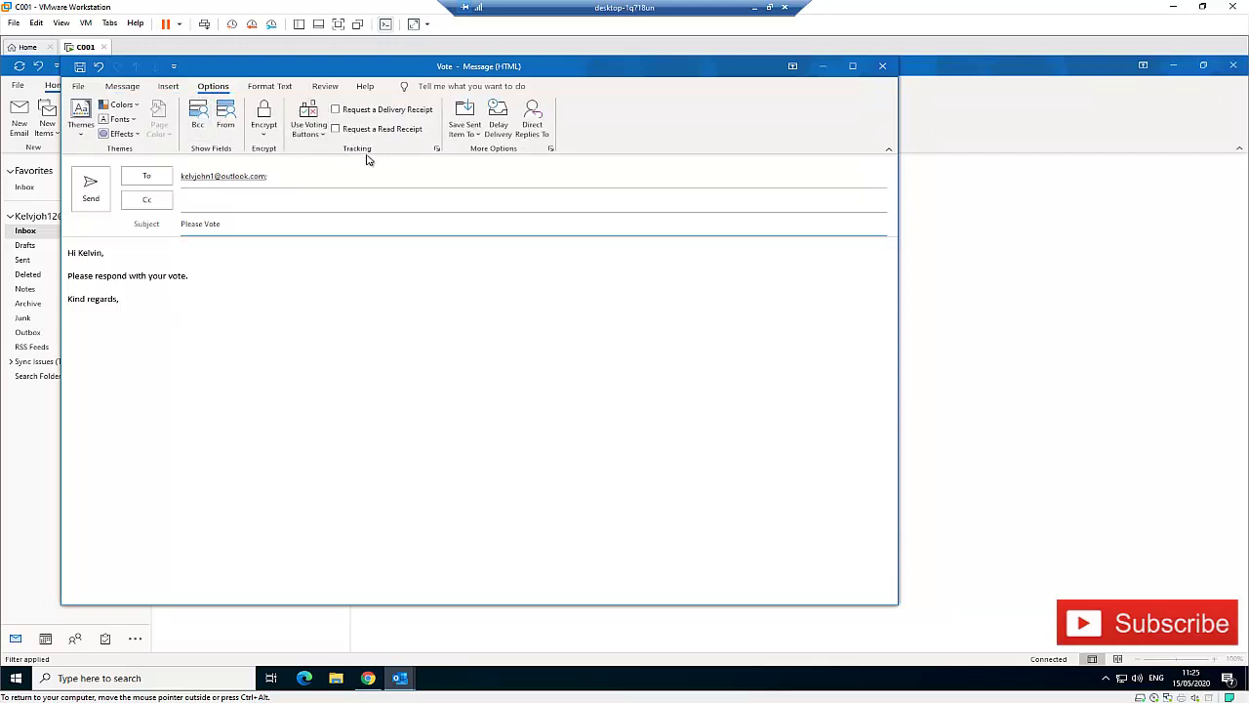
click(315, 136)
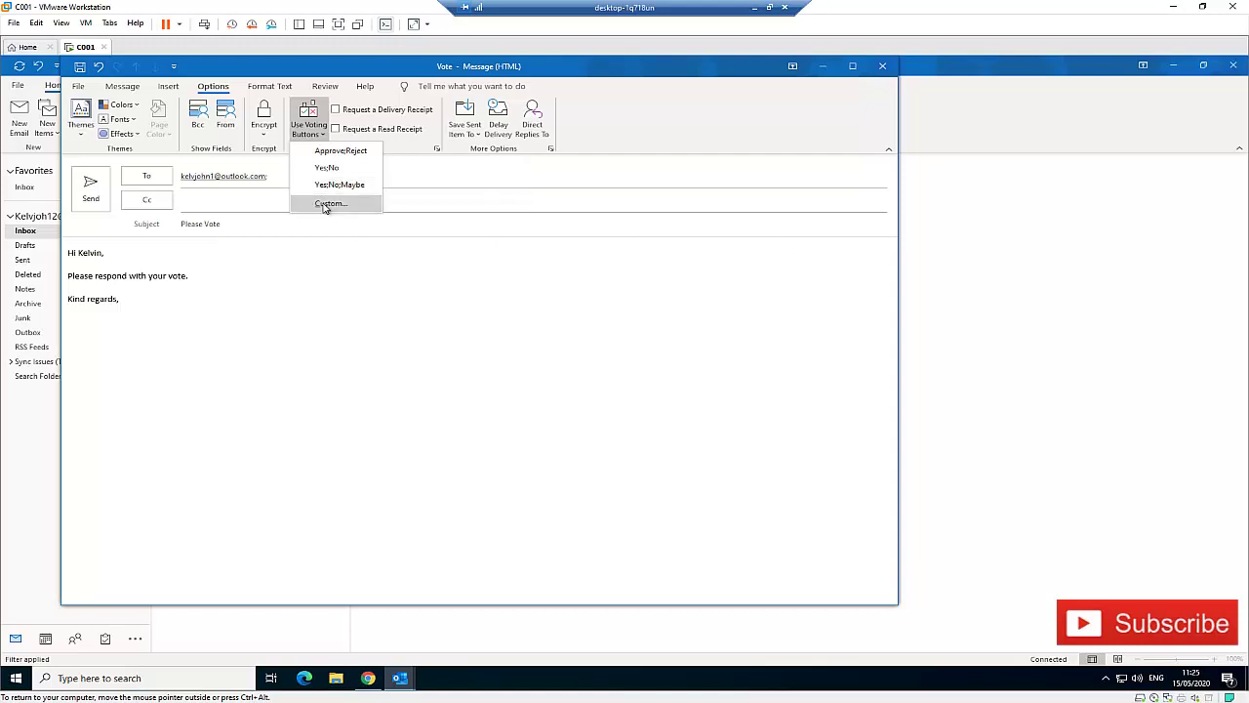
- Turn on voting buttons in Message Properties and keep the Approve;Reject choice
click(327, 203)
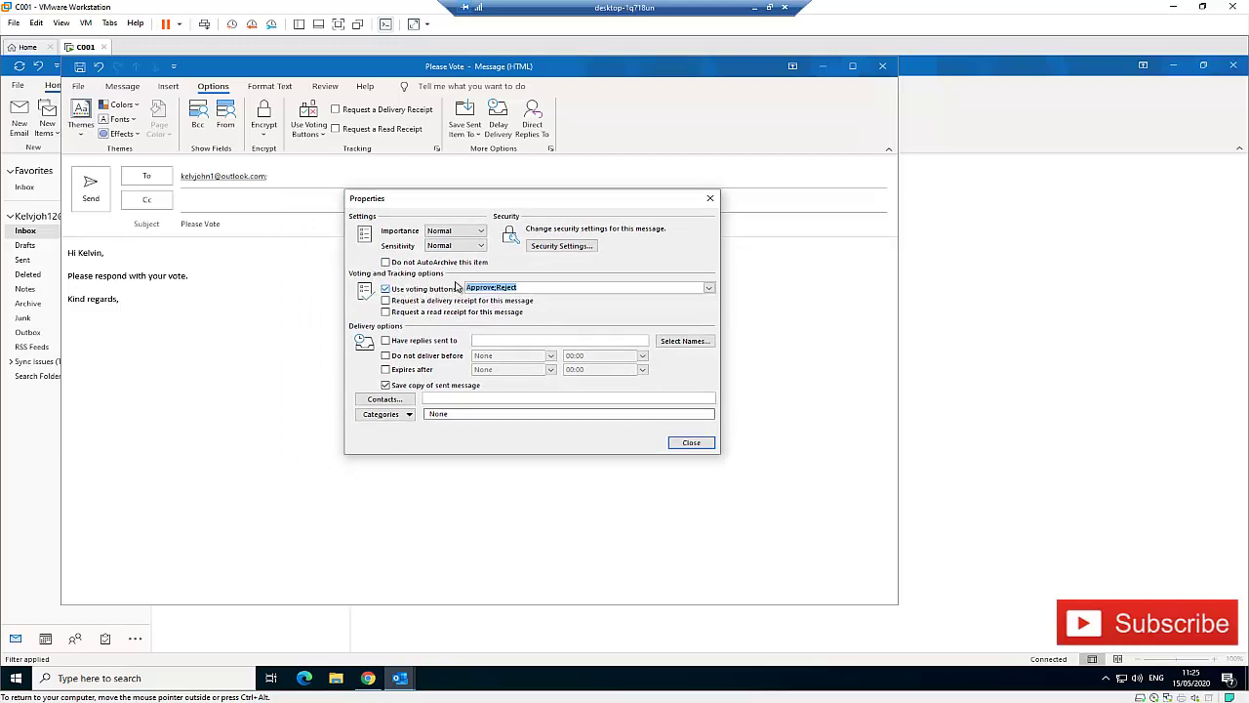
click(709, 289)
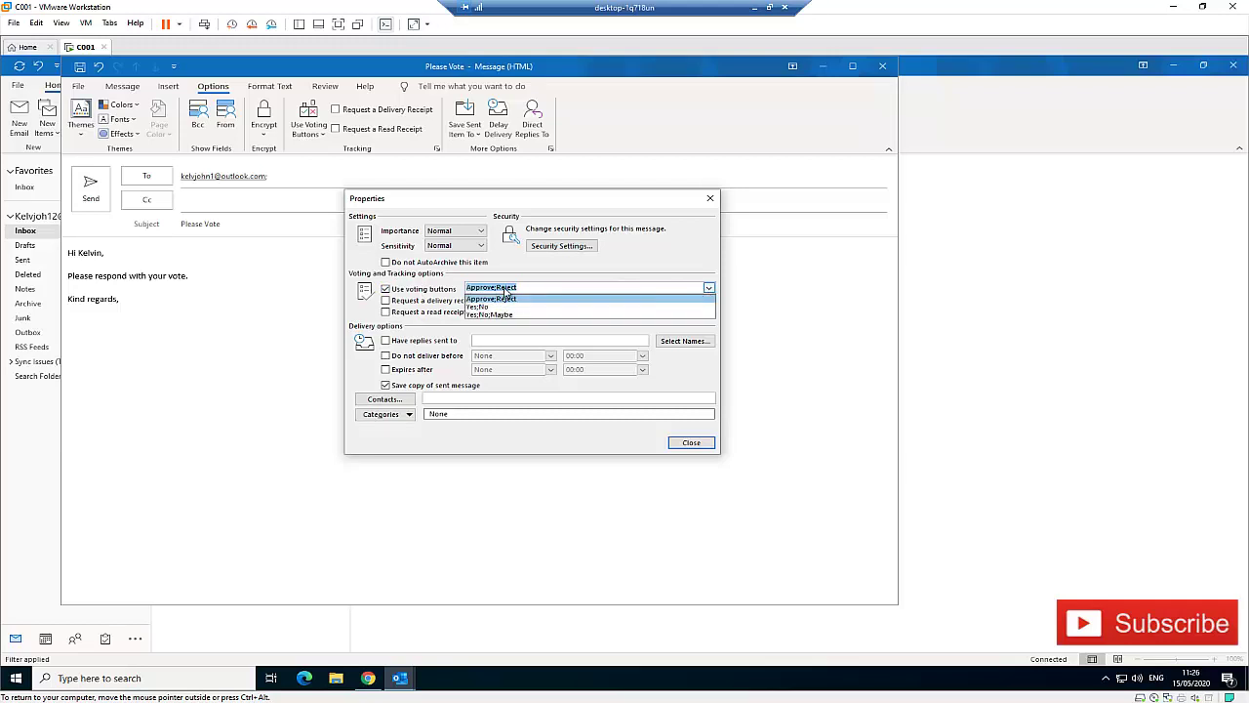
click(541, 289)
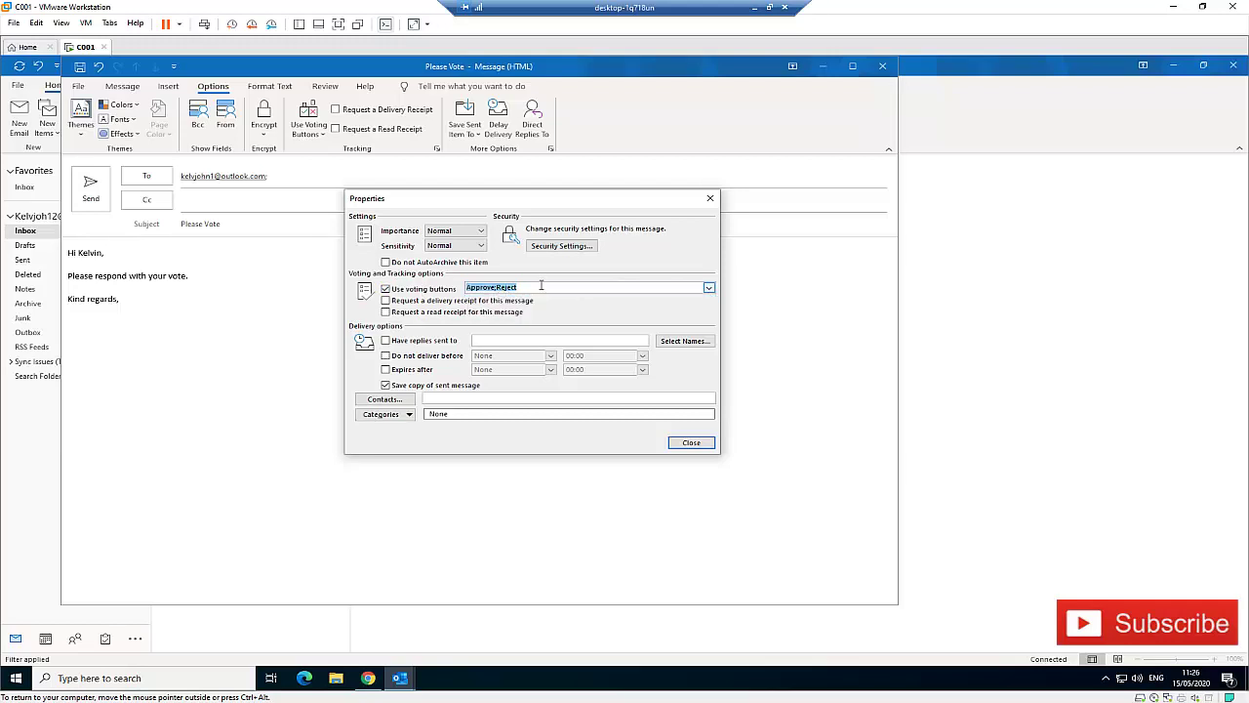
click(542, 287)
- Add Approve;Reject voting buttons to the Please Vote message and send it
click(687, 442)
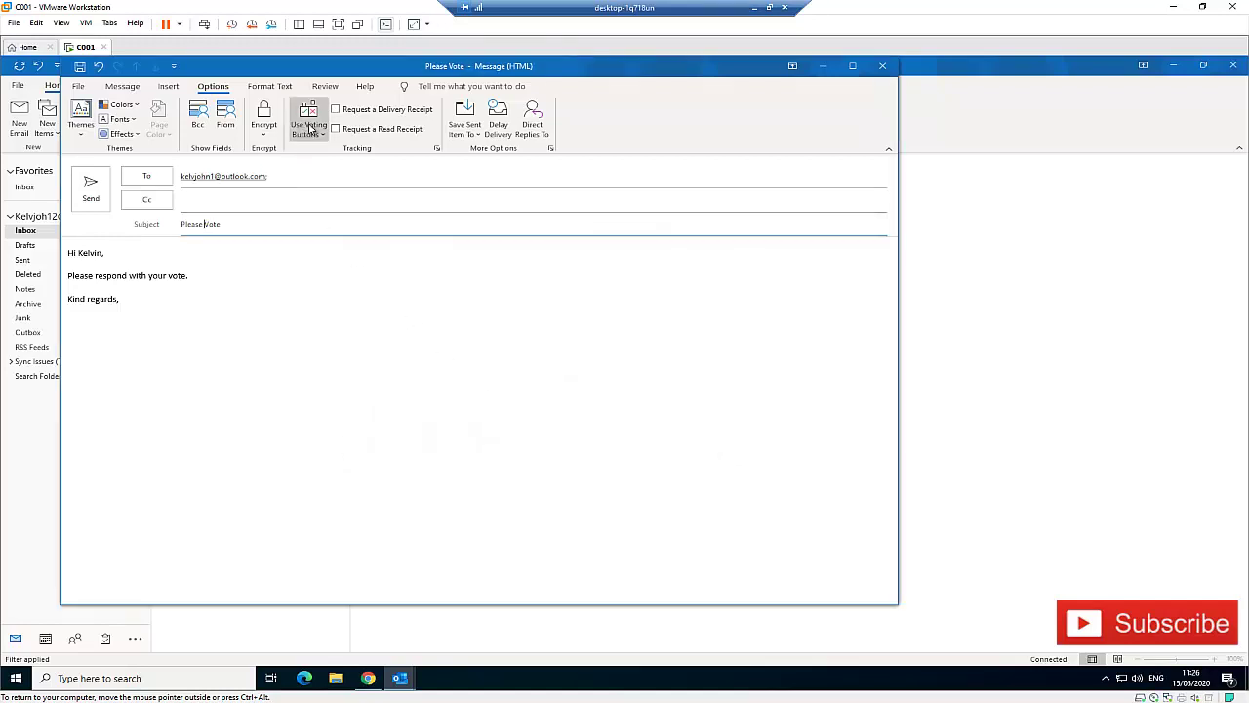
click(311, 139)
click(329, 152)
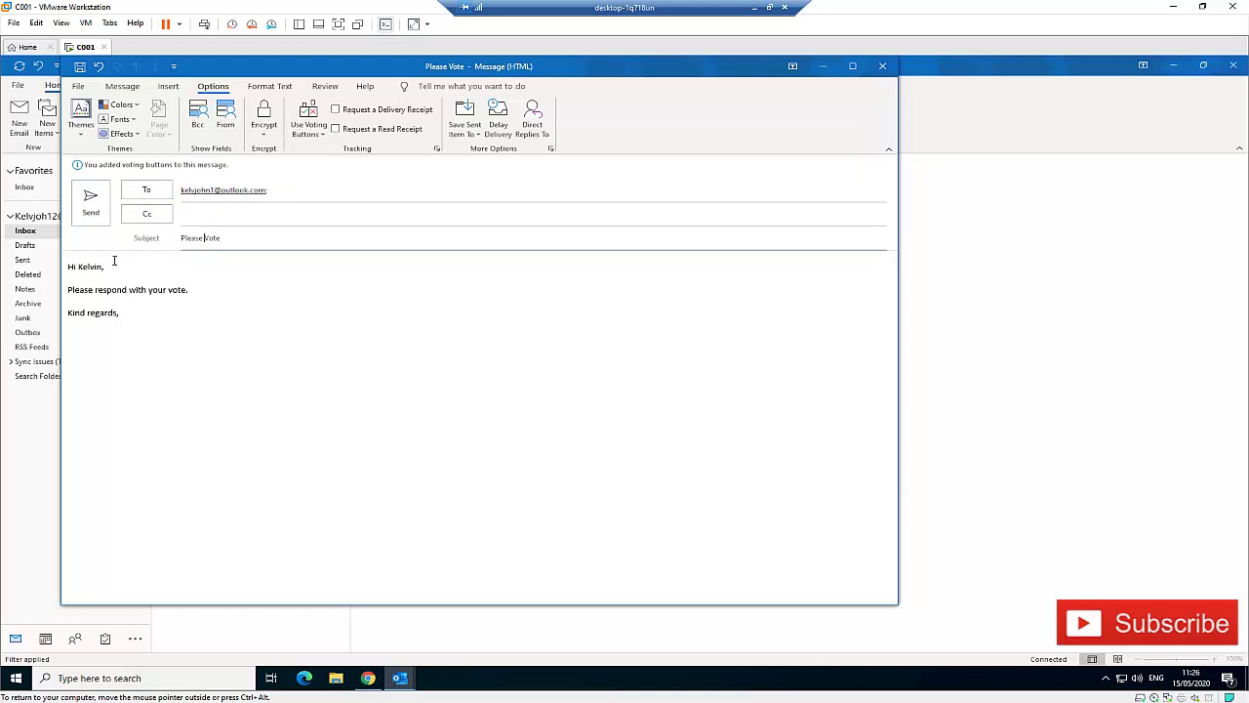
click(105, 218)
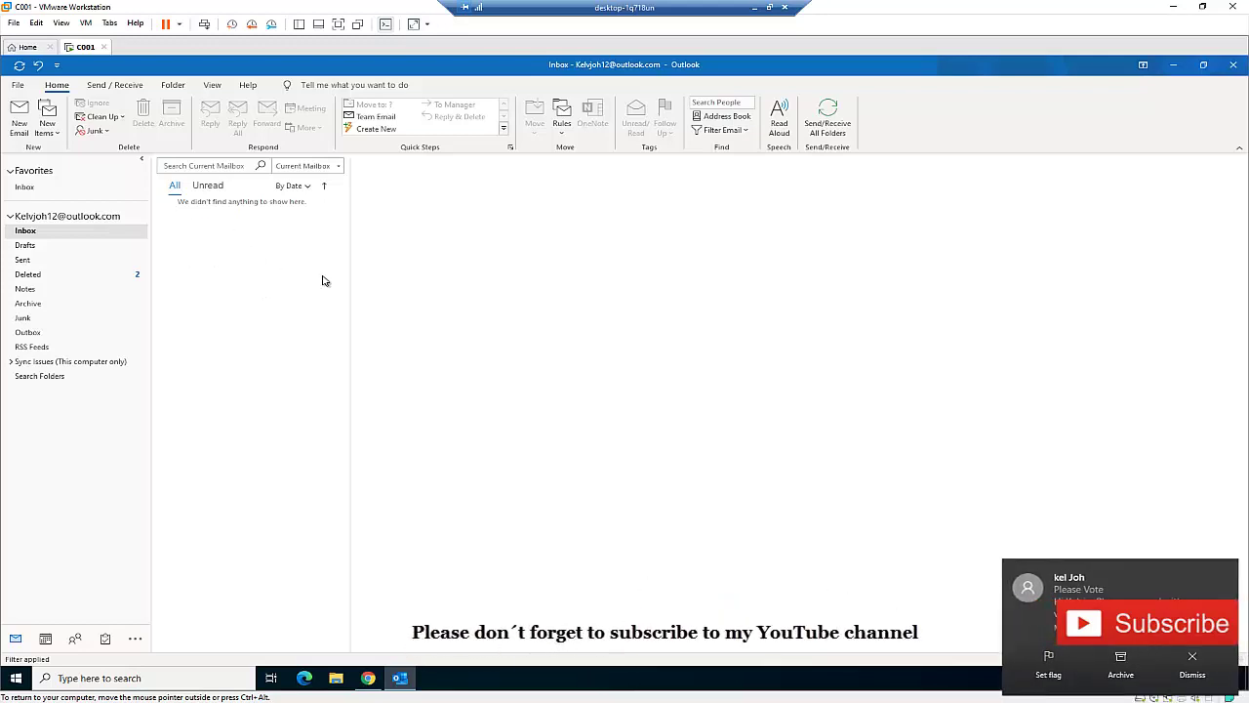
- Dismiss the new-mail notification and show the File tab's Account Information page
click(1193, 671)
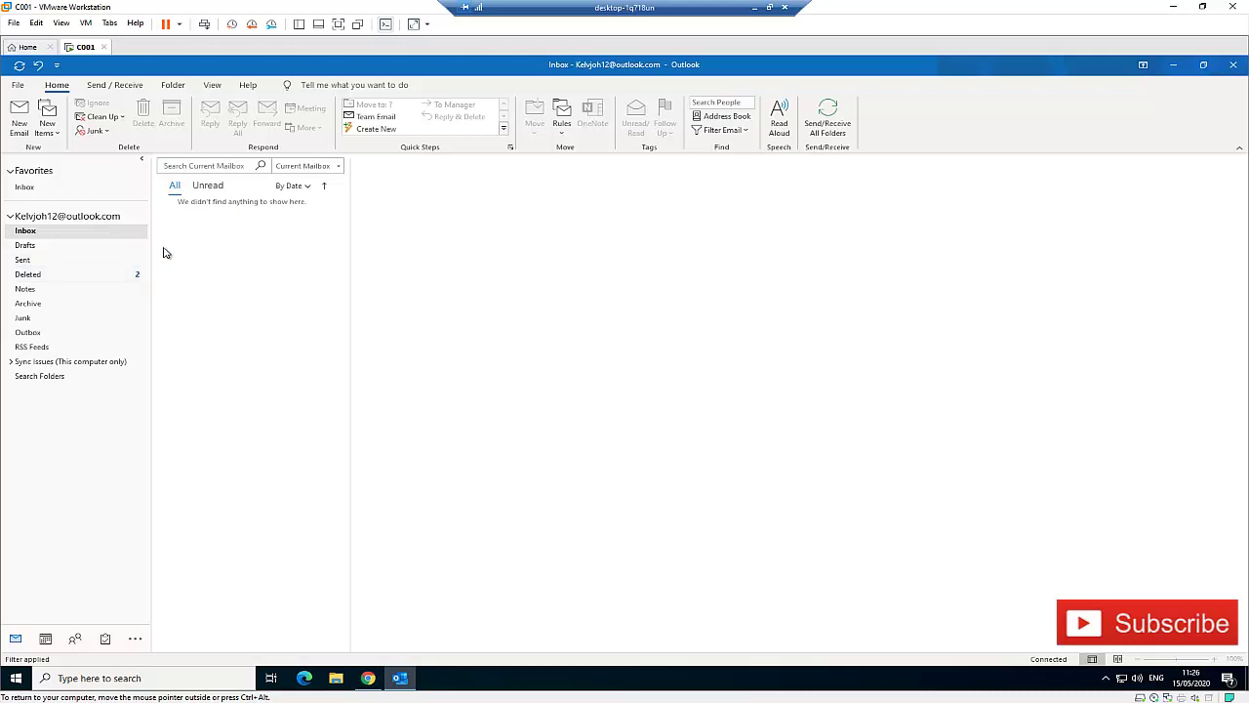
click(17, 85)
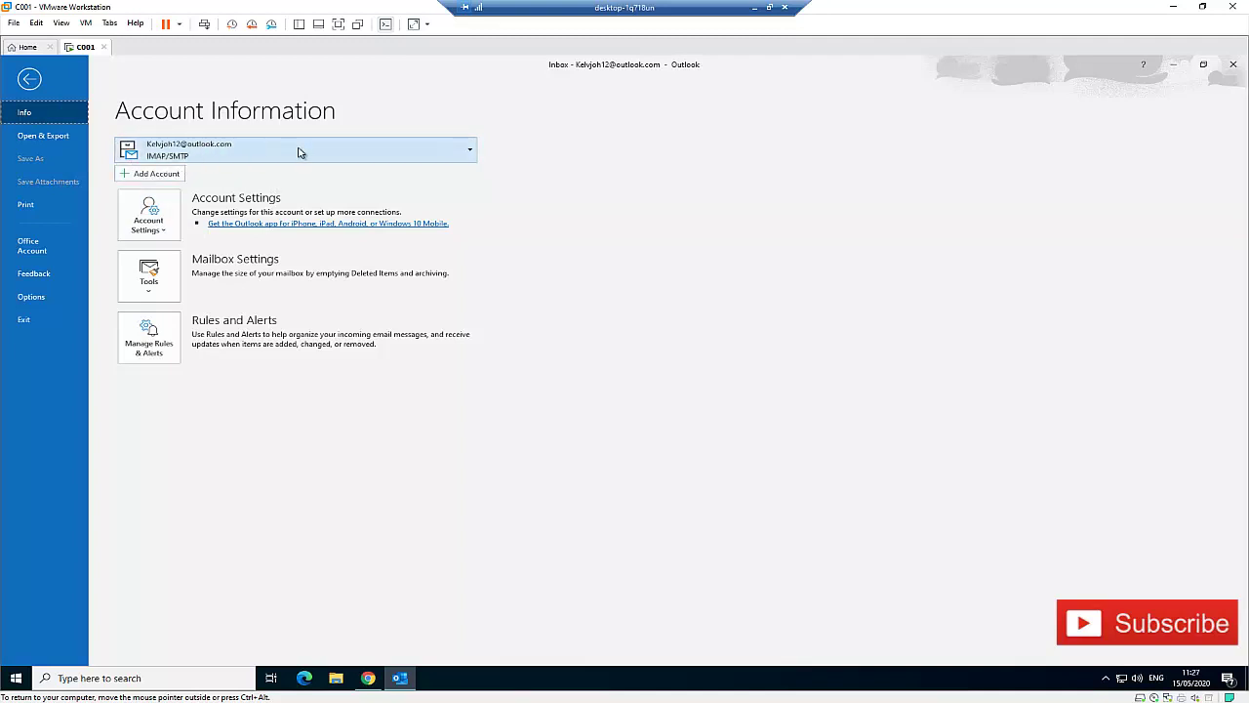
- Expand the account list, which shows the single outlook.com IMAP/SMTP account
click(300, 152)
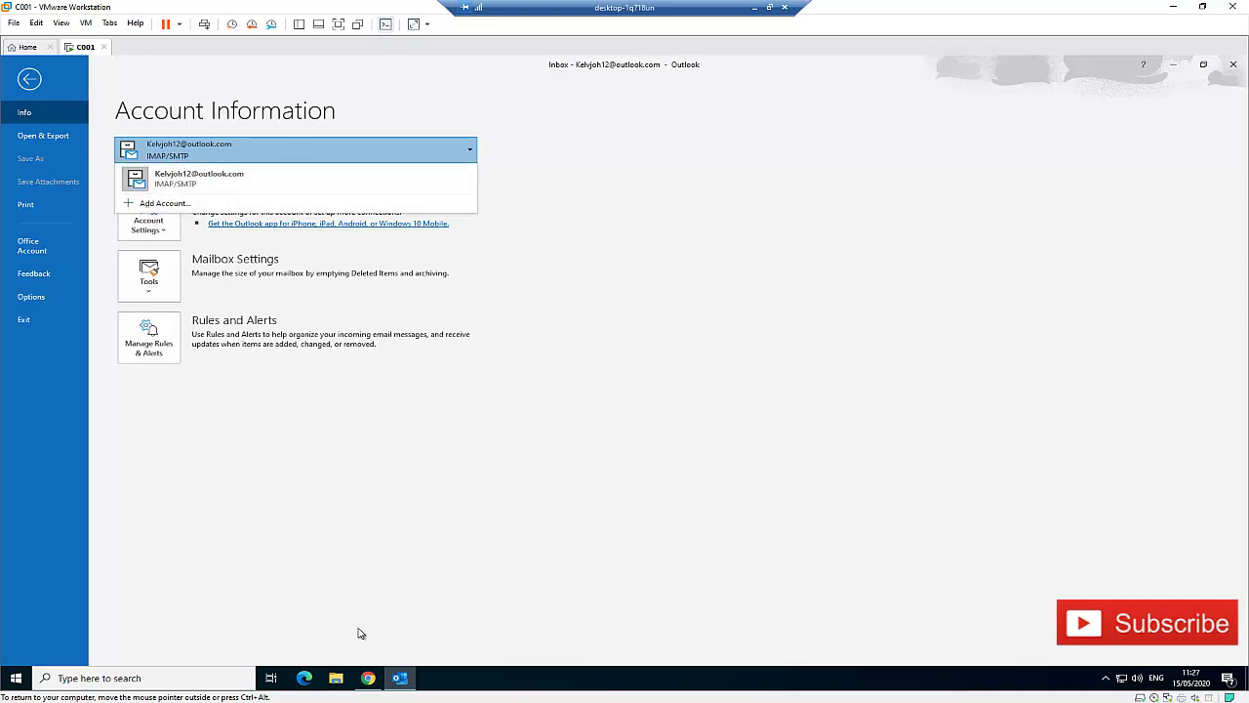
click(369, 677)
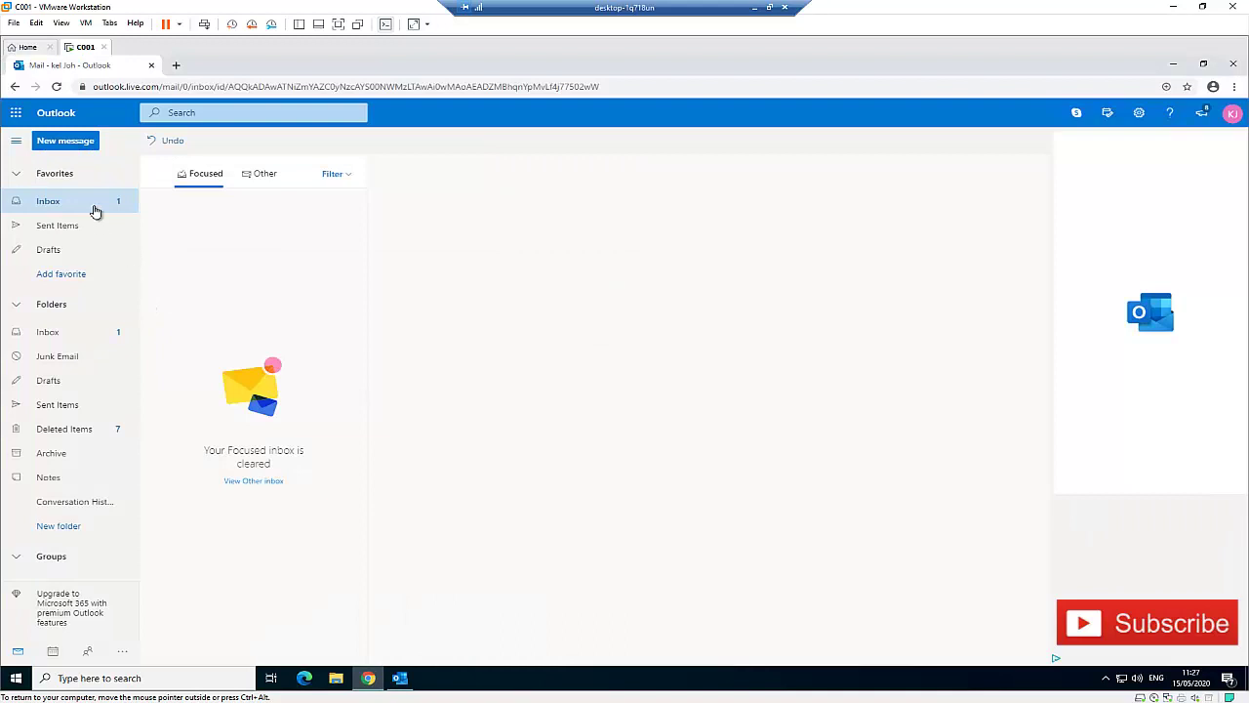
click(56, 87)
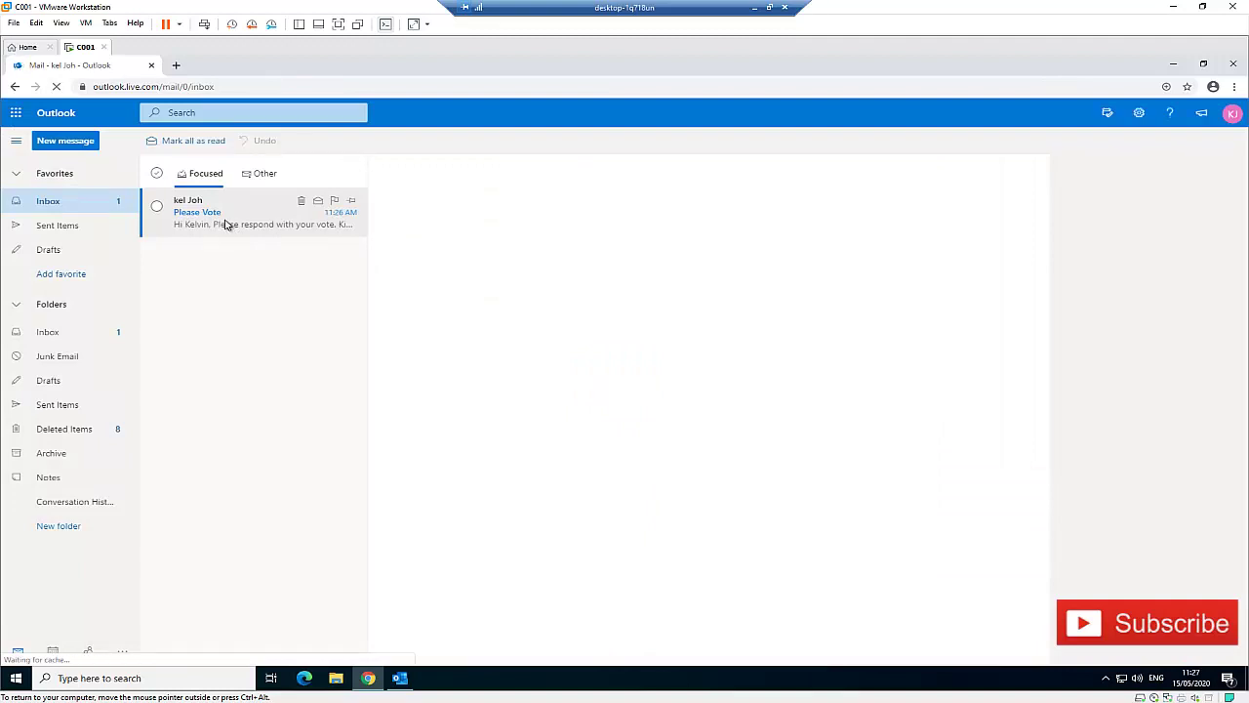
click(231, 225)
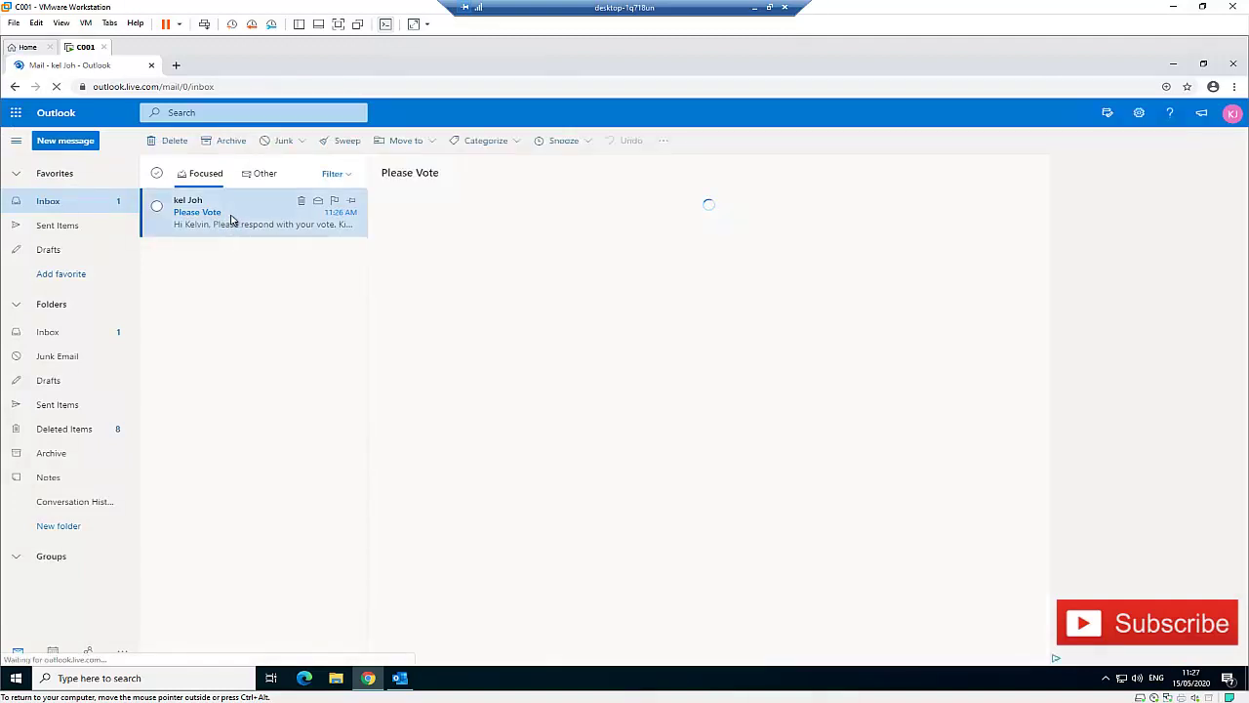